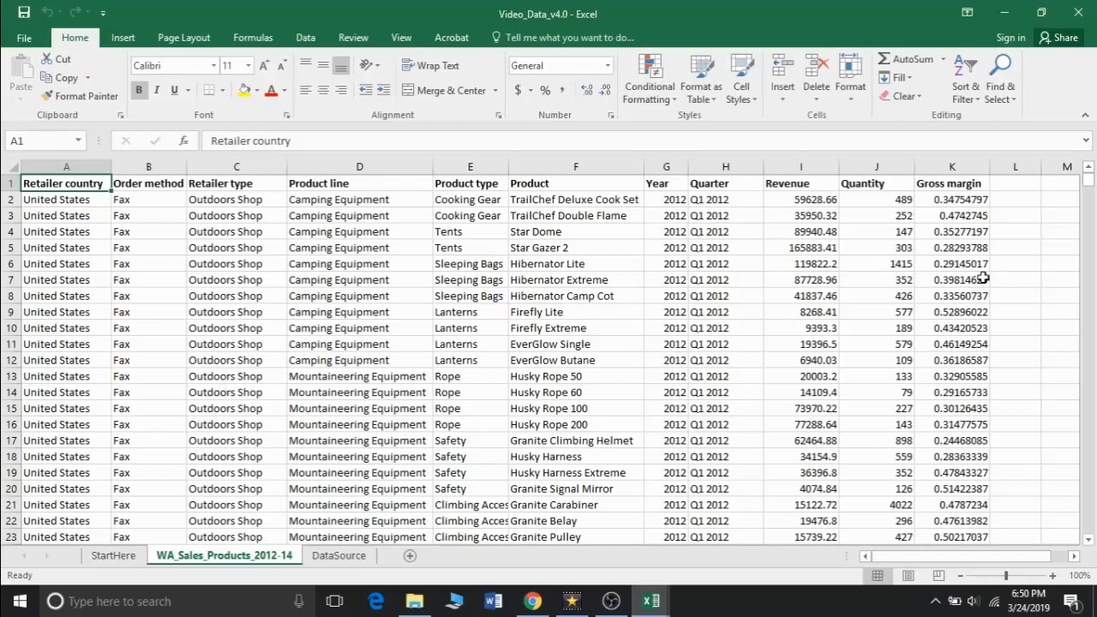
Create a PivotTable on a new worksheet from all columns of the WA_Sales_Products_2012-14 sheet
left_click_drag(1090, 187, 1090, 144)
left_click(14, 167)
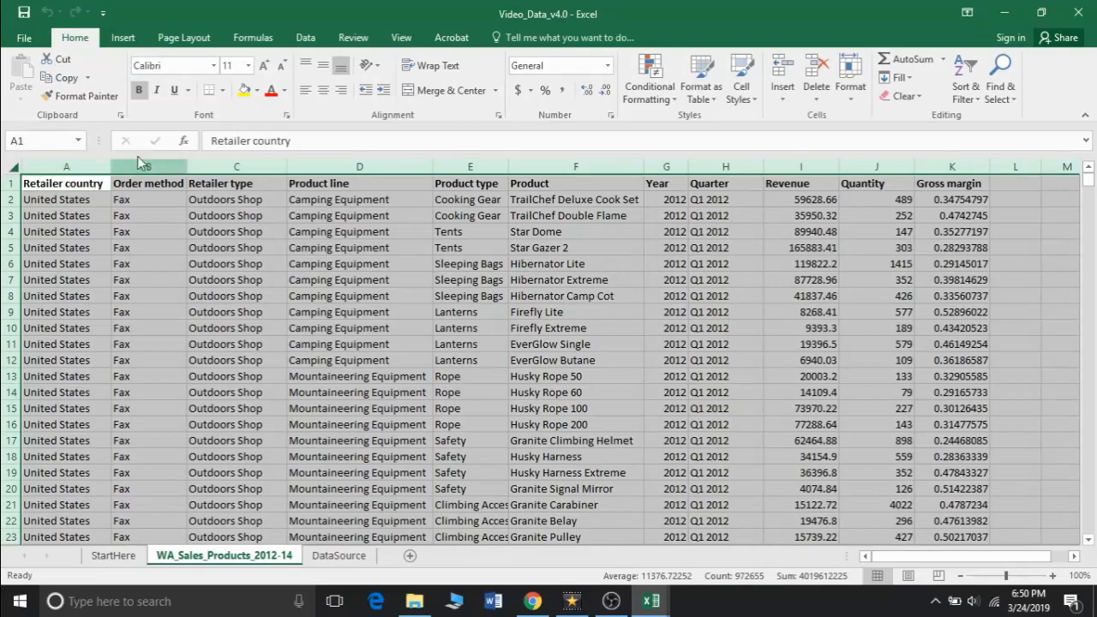
left_click(123, 39)
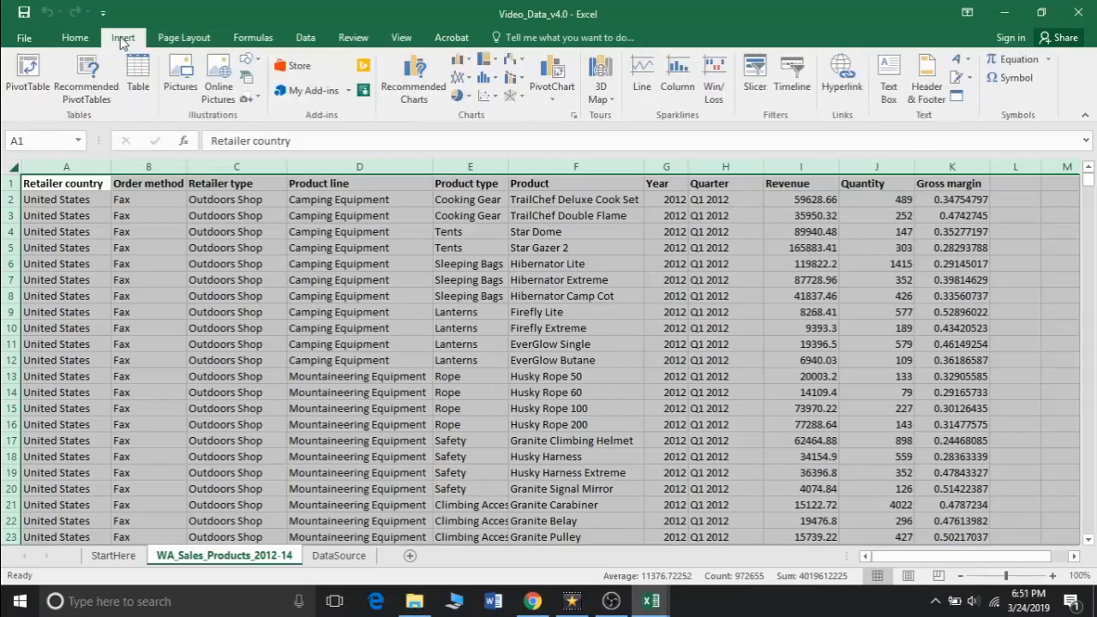
left_click(30, 75)
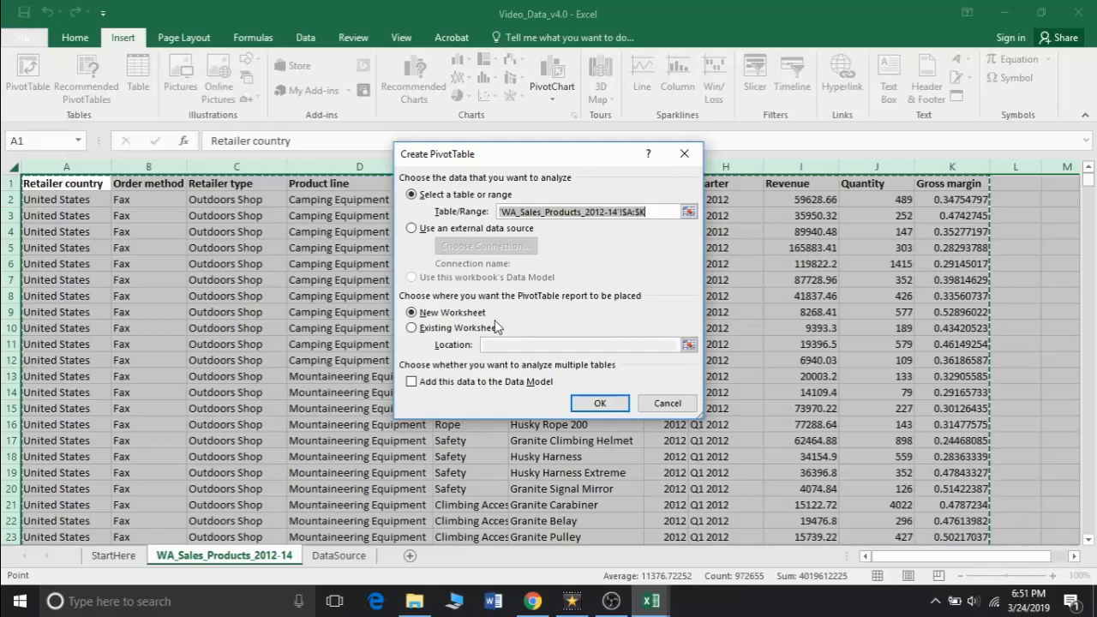
left_click(598, 406)
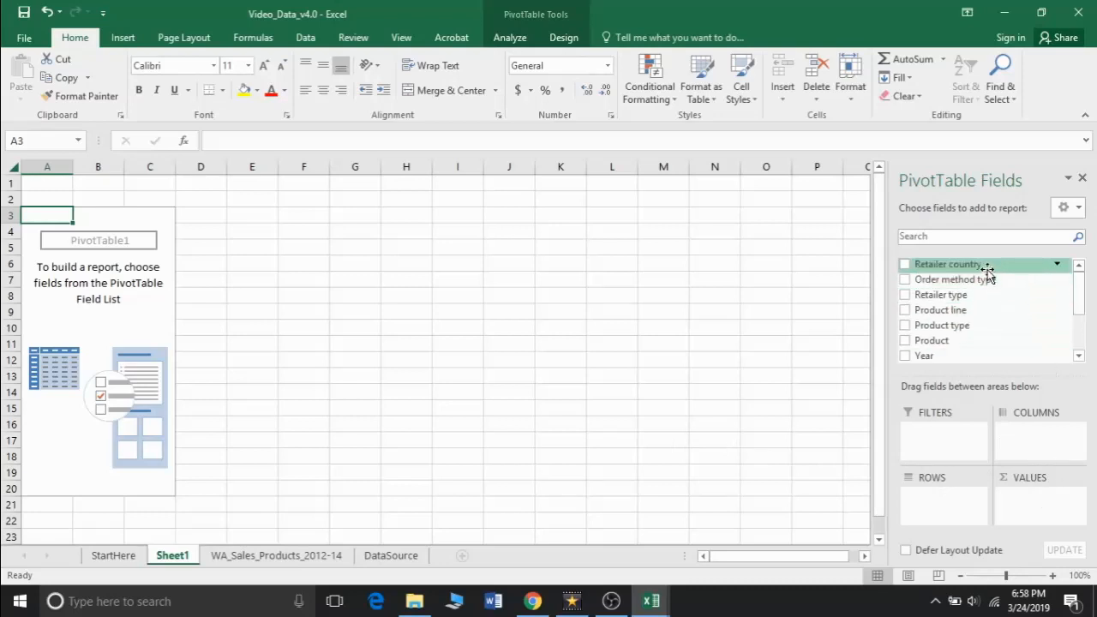
Lay out the PivotTable with Retailer country as columns, Product line as rows and Gross margin as values
left_click_drag(987, 271, 1031, 435)
left_click_drag(1079, 325, 1077, 289)
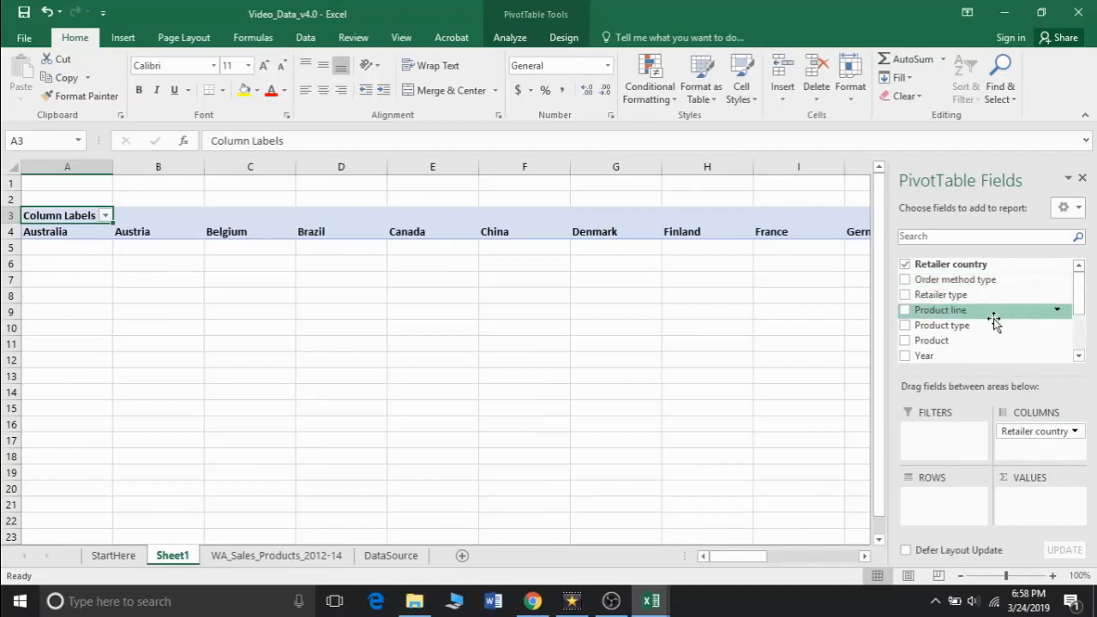
left_click_drag(992, 318, 953, 511)
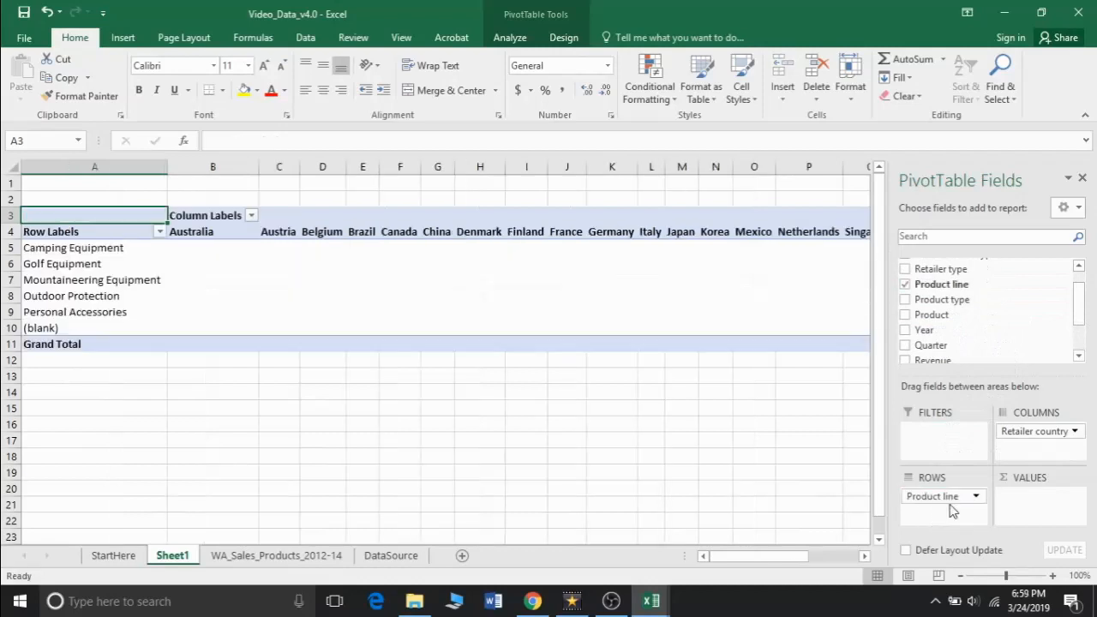
mouse_move(1078, 321)
left_mouse_down()
mouse_move(1078, 307)
mouse_move(1080, 343)
left_mouse_up()
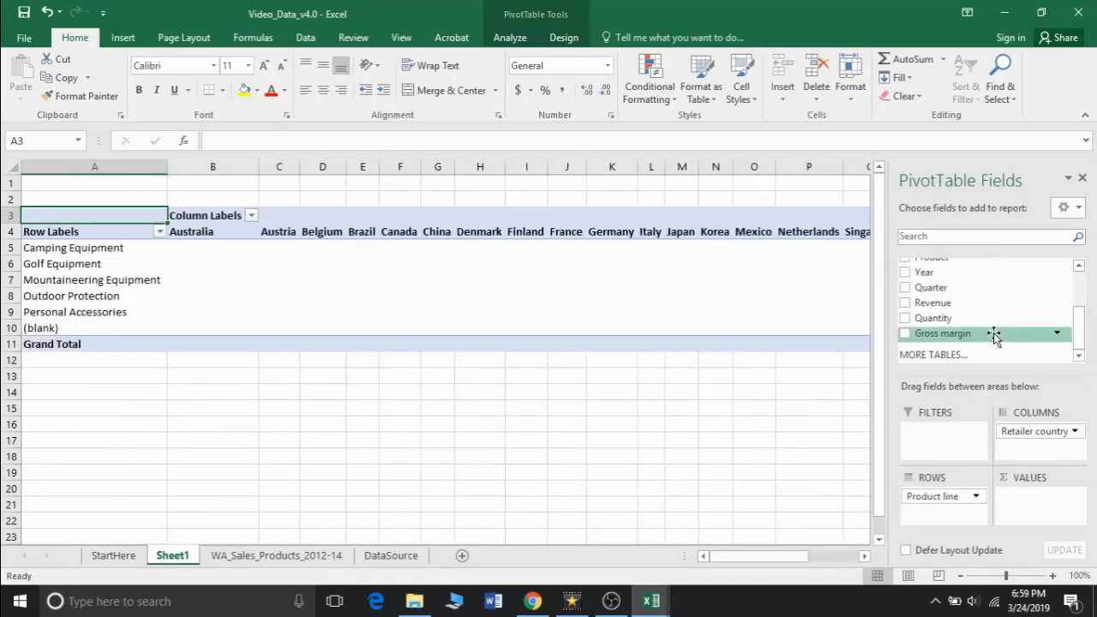
left_click_drag(993, 334, 1027, 501)
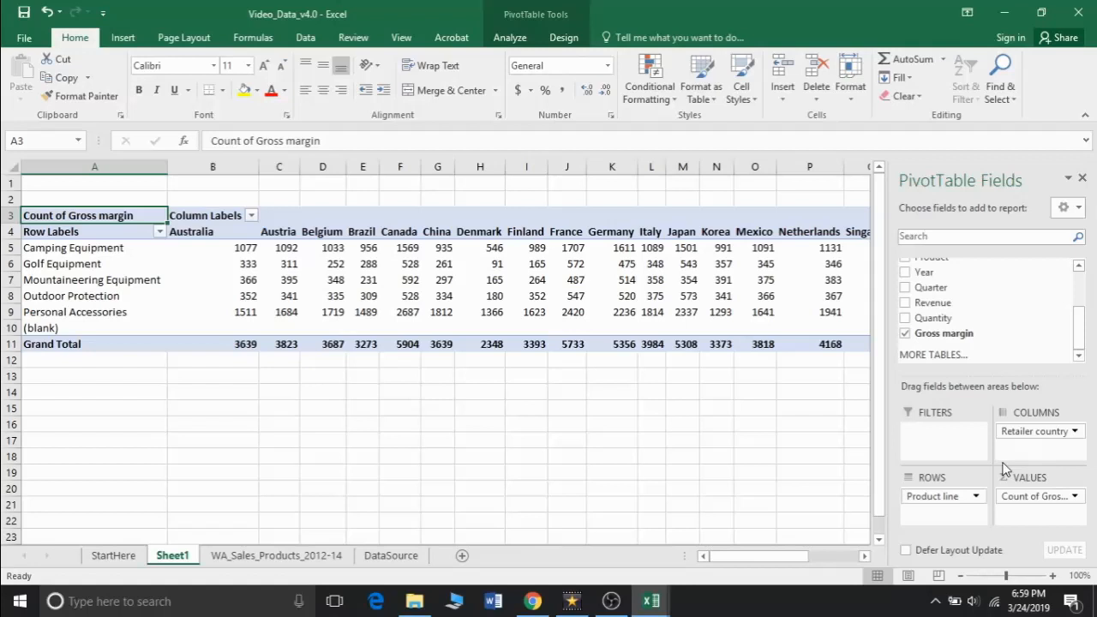
Change the summary calculation of the Gross margin value field to Average
left_click(1076, 496)
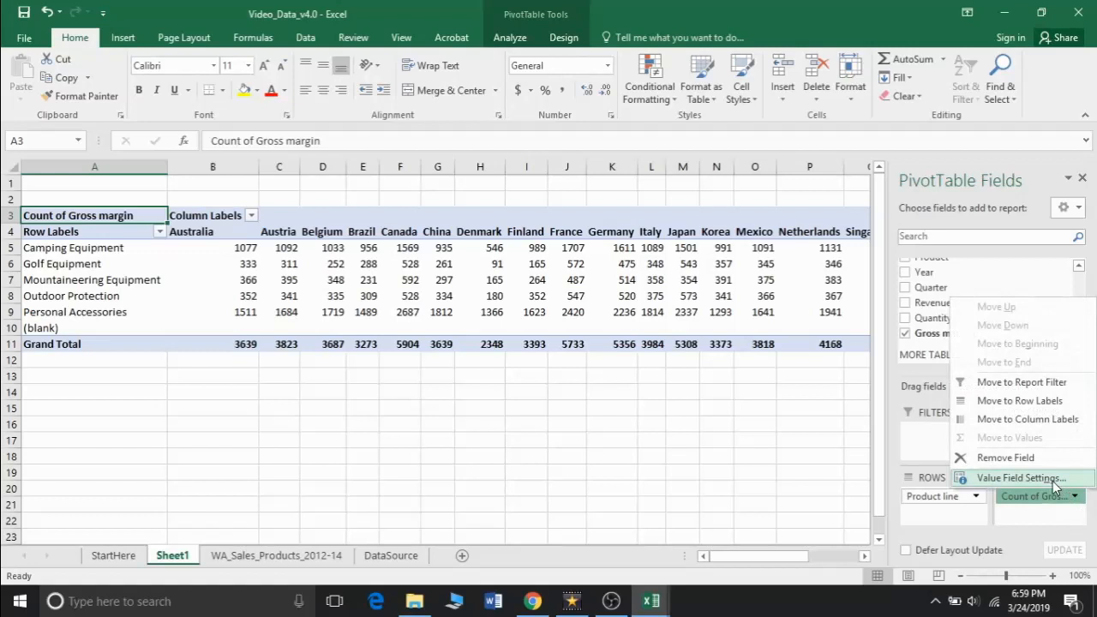
left_click(1020, 477)
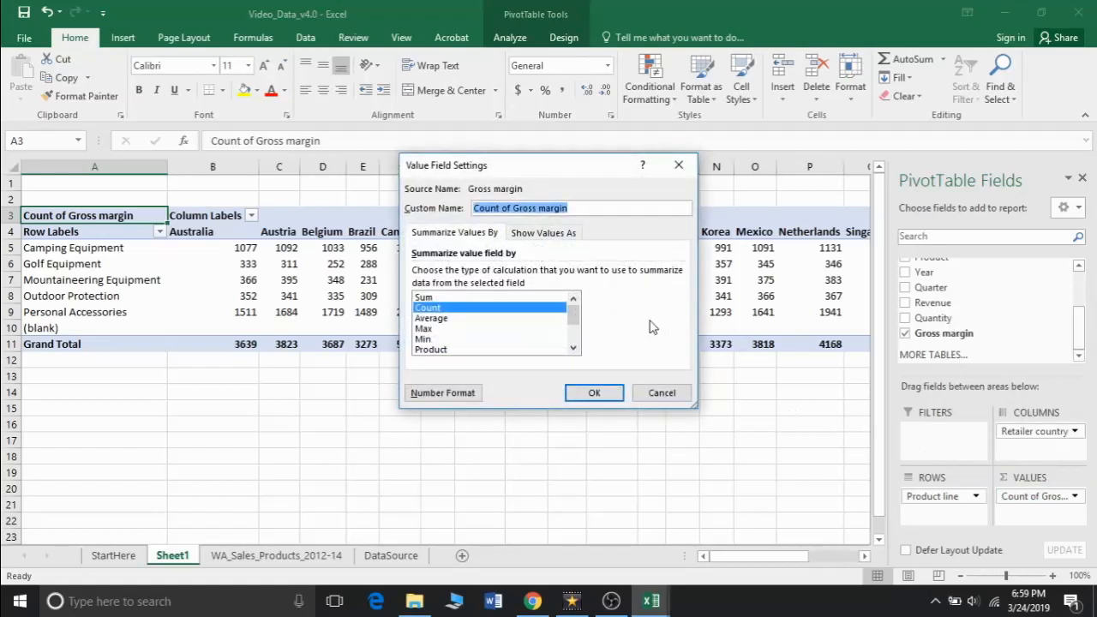
left_click(473, 319)
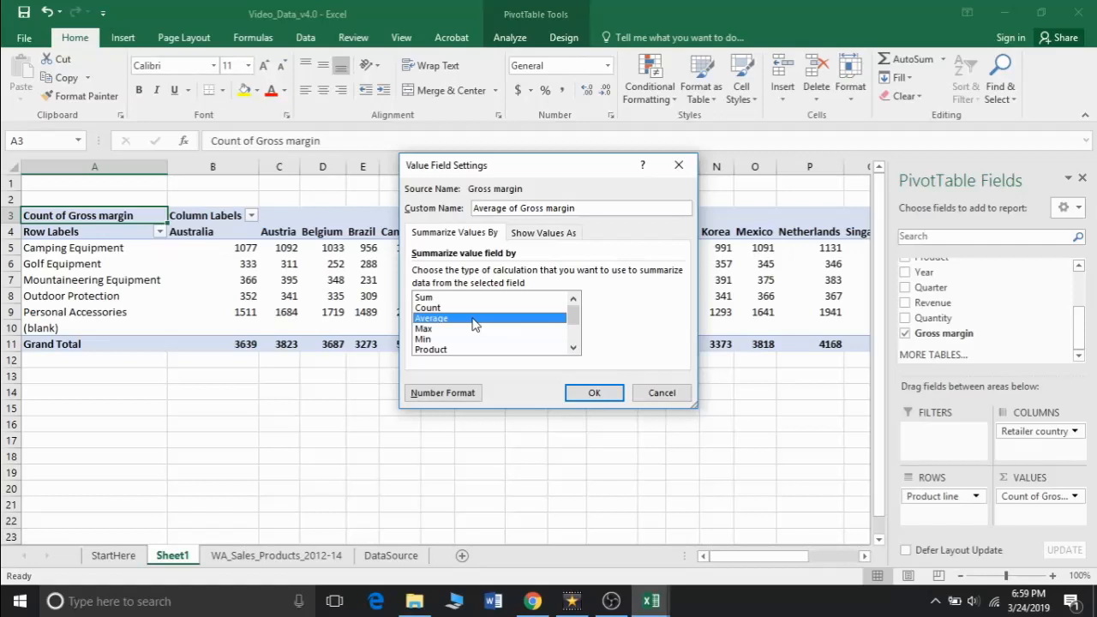
Format the Gross margin value field as Number with 2 decimal places and apply the field settings
left_click(445, 397)
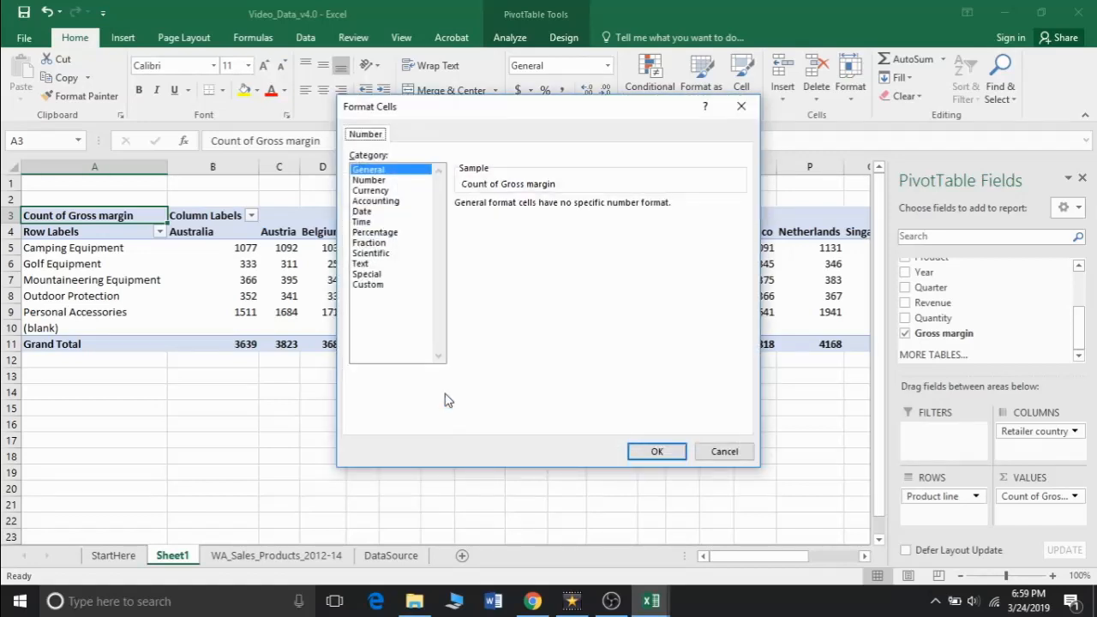
left_click(391, 180)
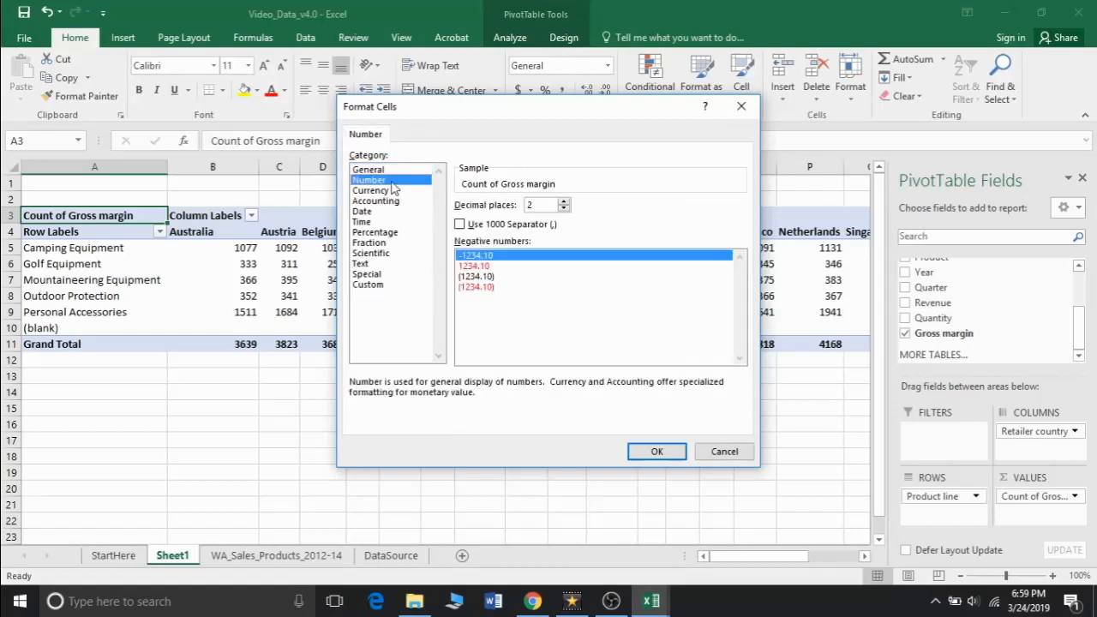
left_click(565, 209)
left_click(565, 209)
left_click(564, 201)
left_click(564, 201)
left_click(652, 452)
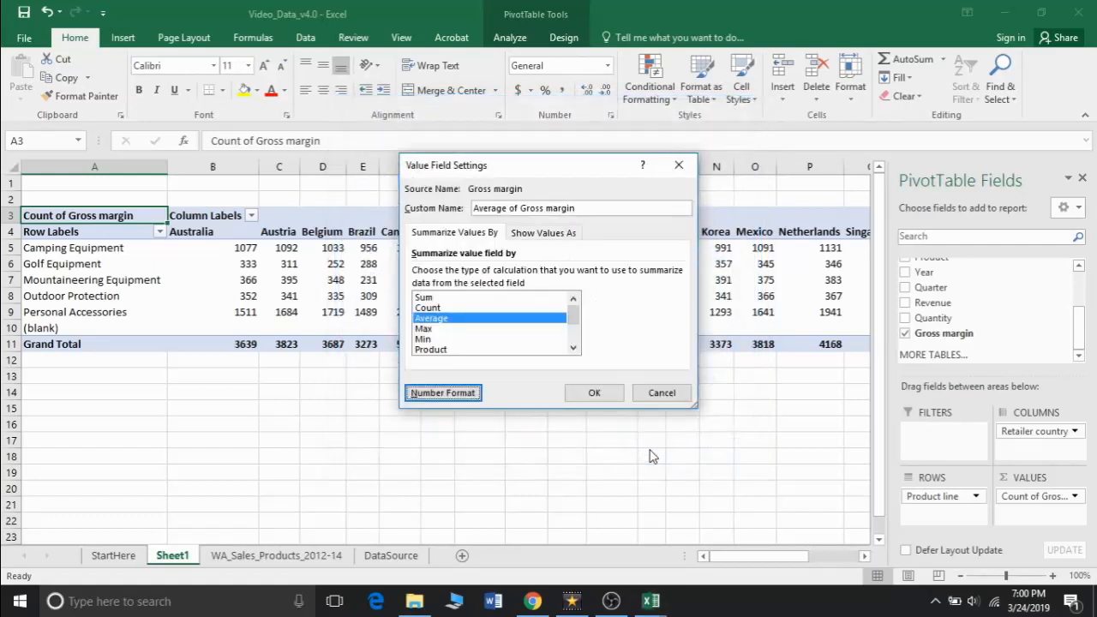
left_click(601, 392)
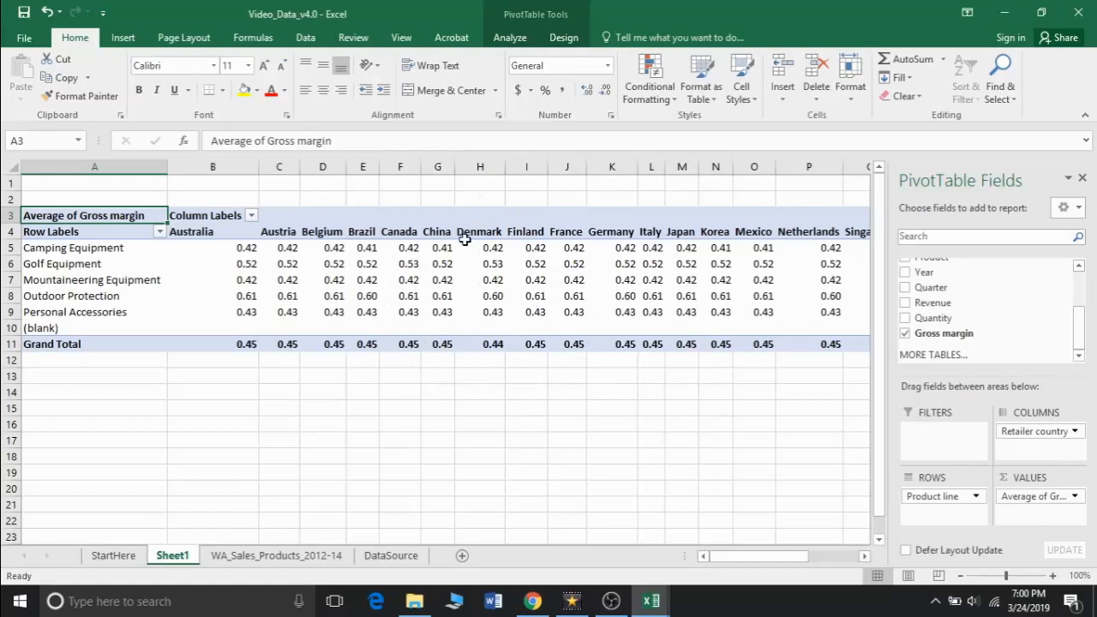
Filter the PivotTable's column labels to show only Italy and Spain
mouse_move(334, 318)
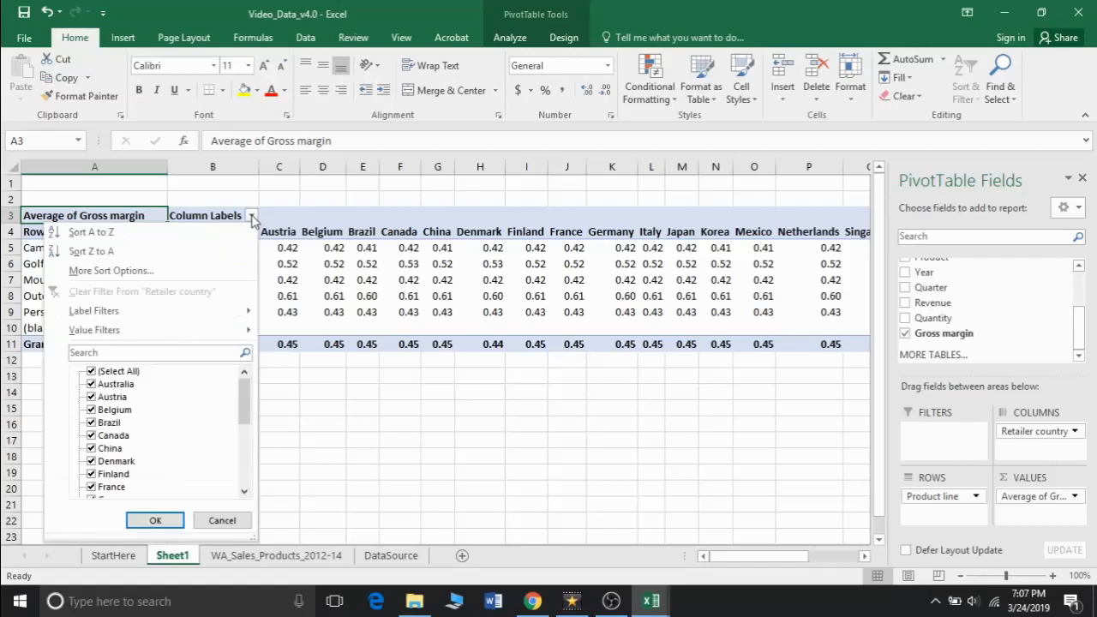
mouse_move(199, 332)
left_click(91, 372)
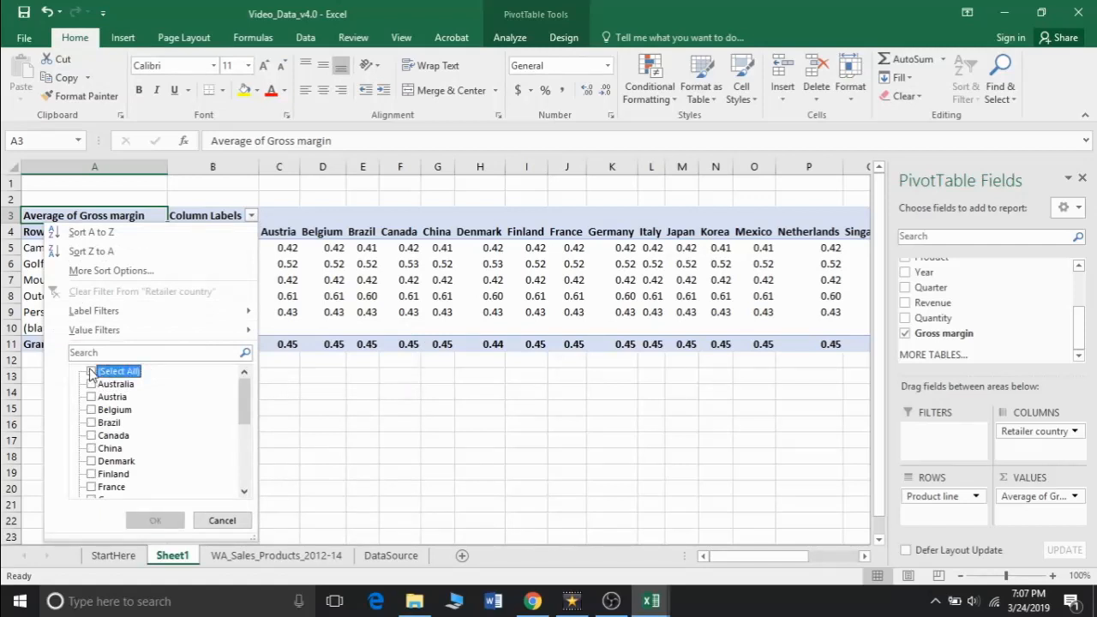
left_click(244, 401)
left_click_drag(243, 400, 243, 427)
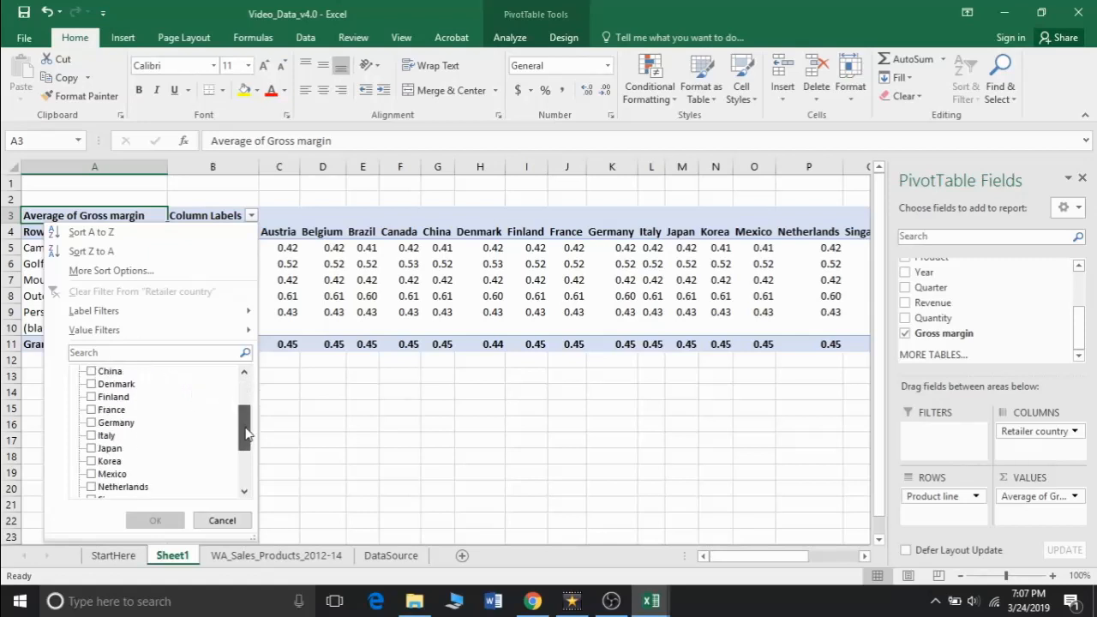
left_click(91, 435)
left_click_drag(245, 440, 246, 462)
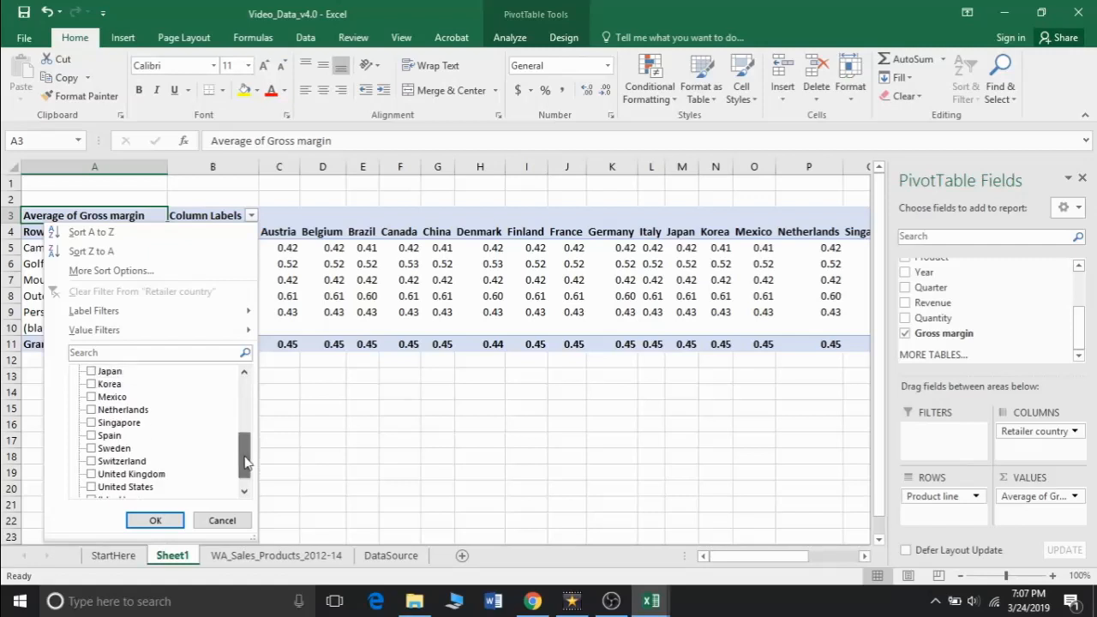
left_click(91, 435)
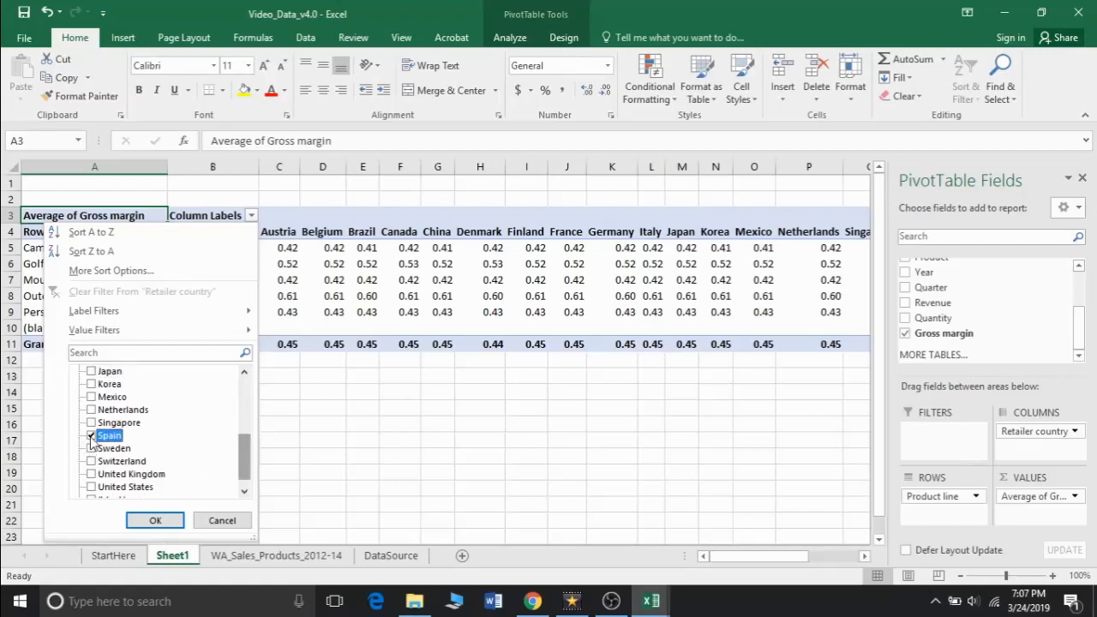
left_click(155, 520)
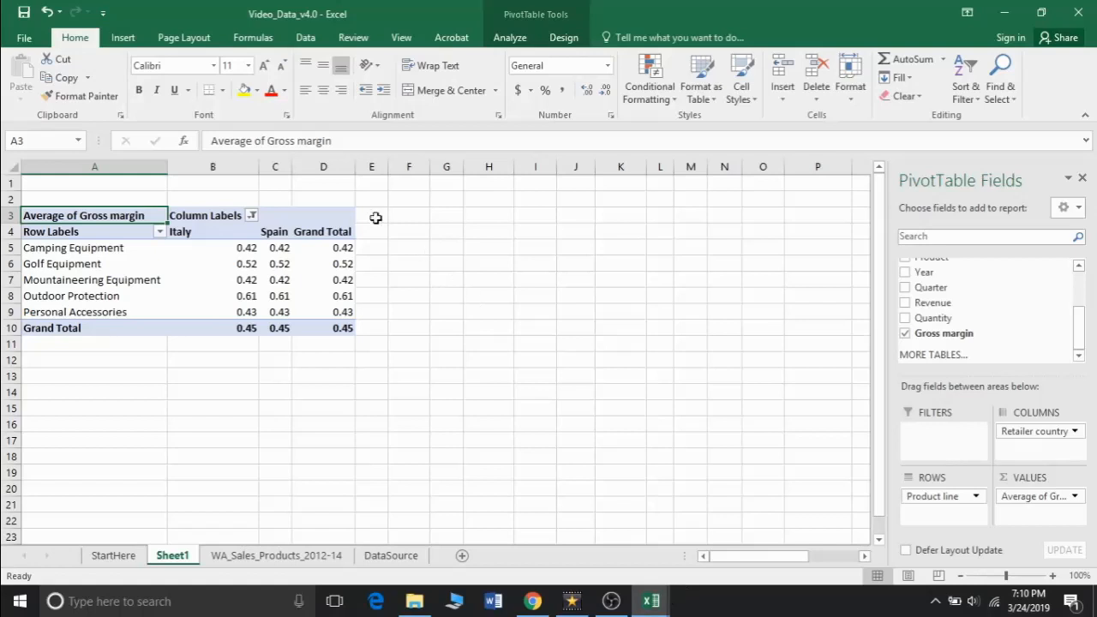
Insert a 2-D clustered bar PivotChart from the PivotTable and place it beside the table so it covers no data
left_click(123, 42)
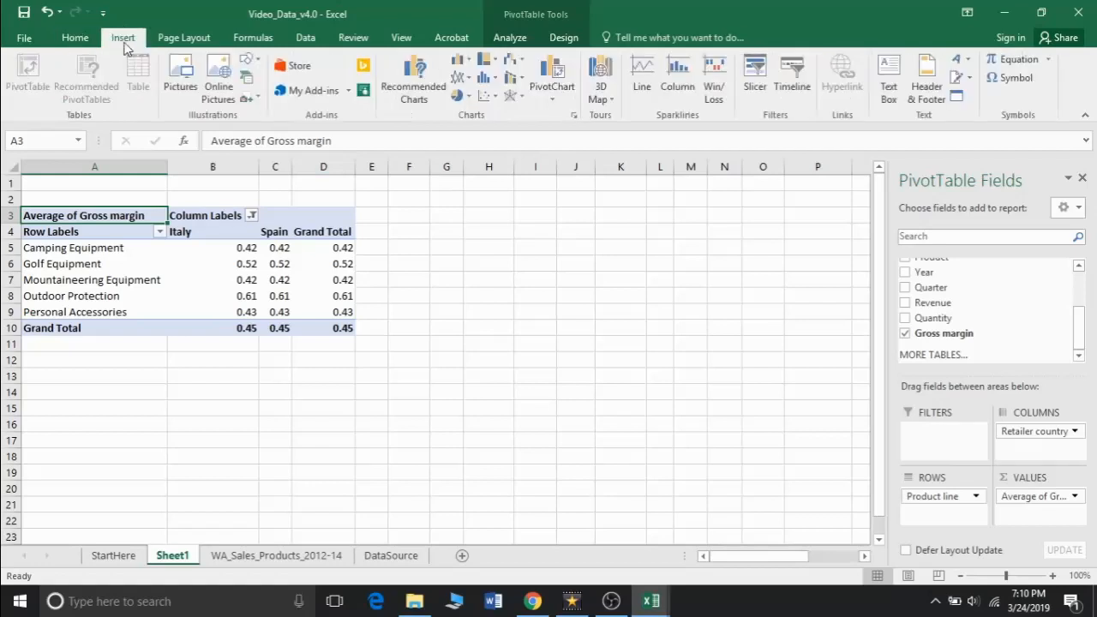
left_click(465, 62)
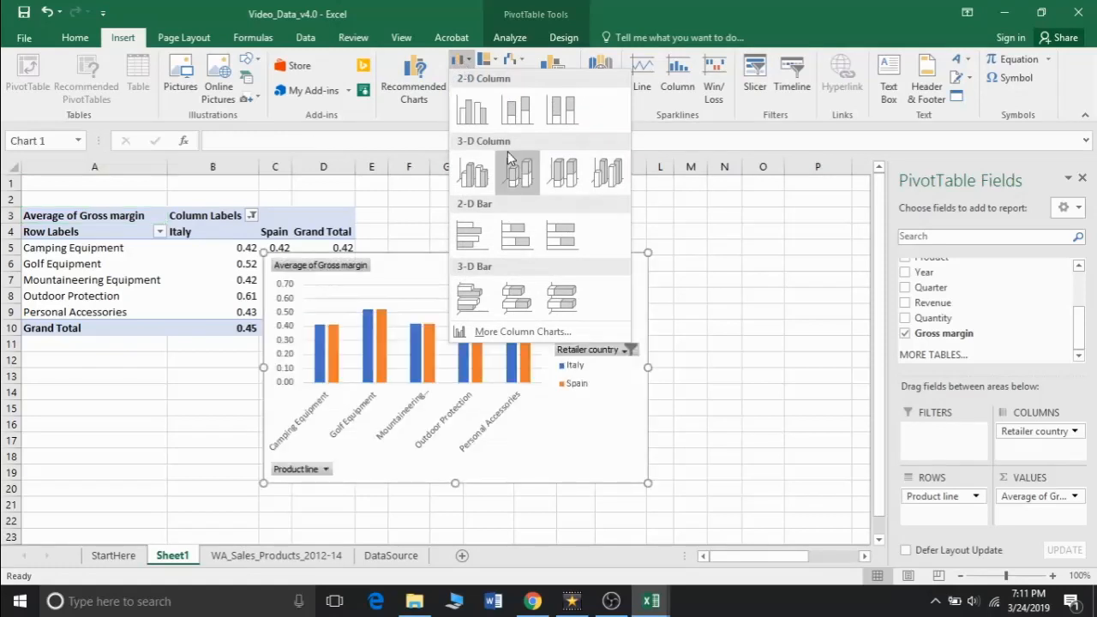
left_click(478, 233)
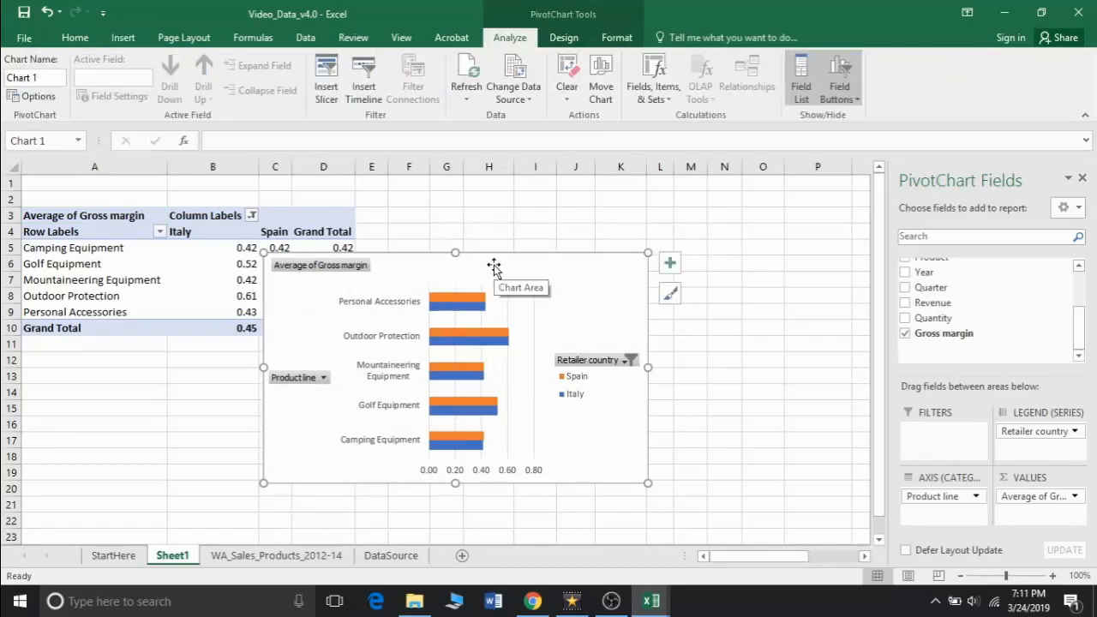
left_click_drag(494, 262, 658, 218)
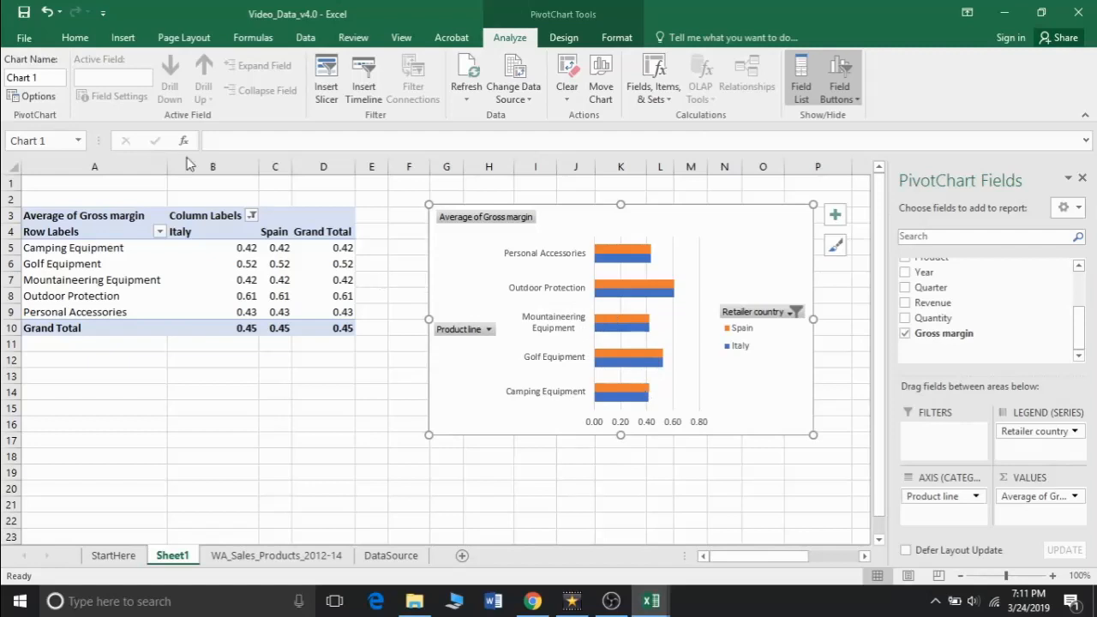
left_click(26, 37)
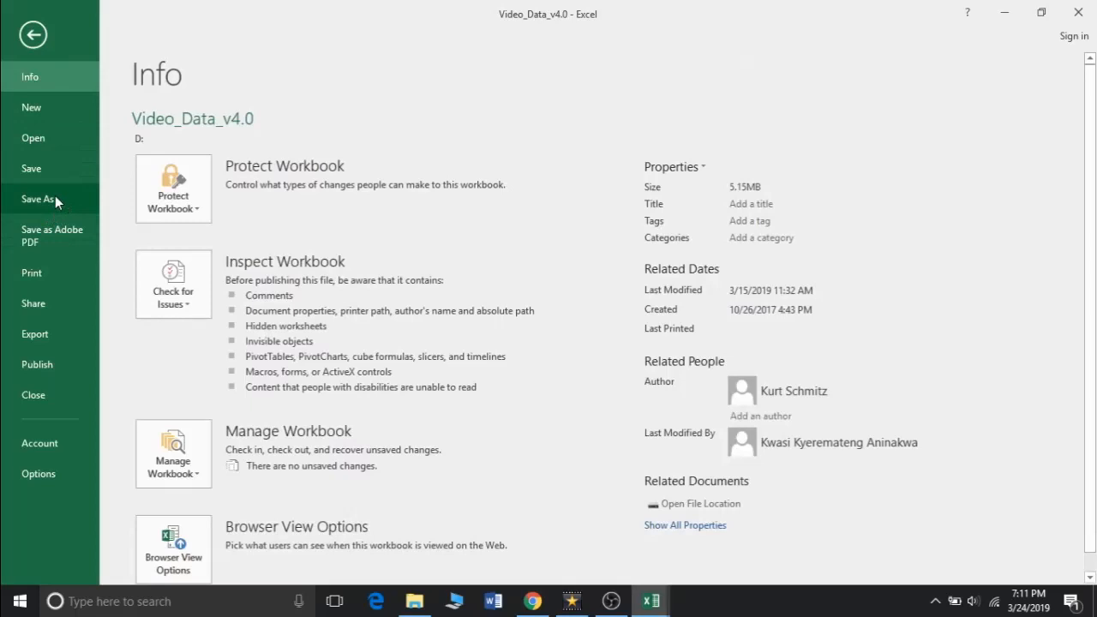
left_click(29, 41)
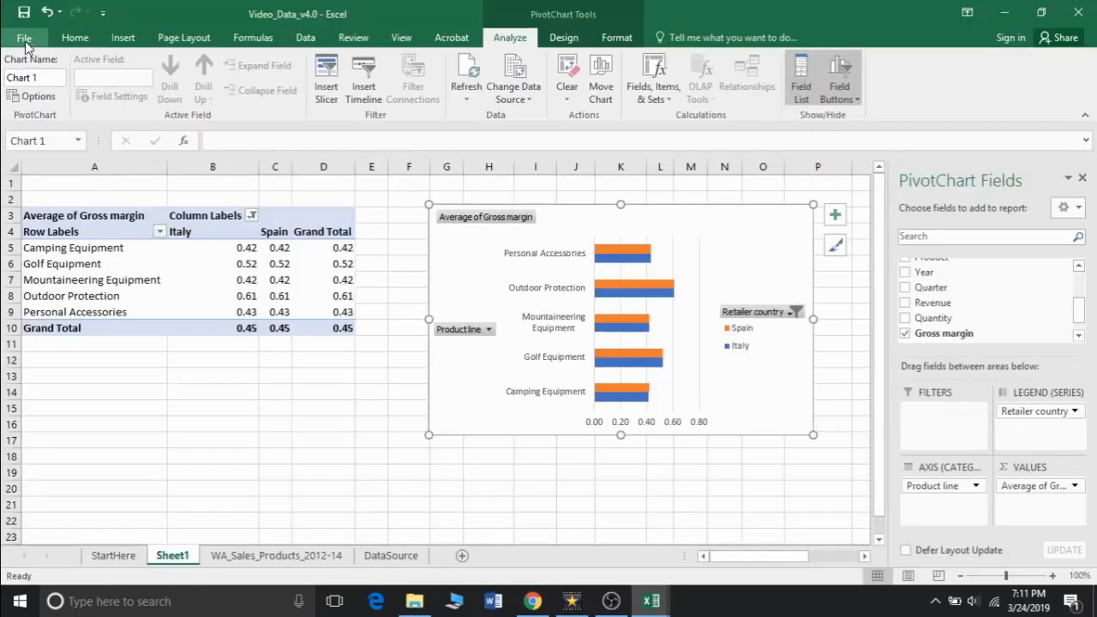